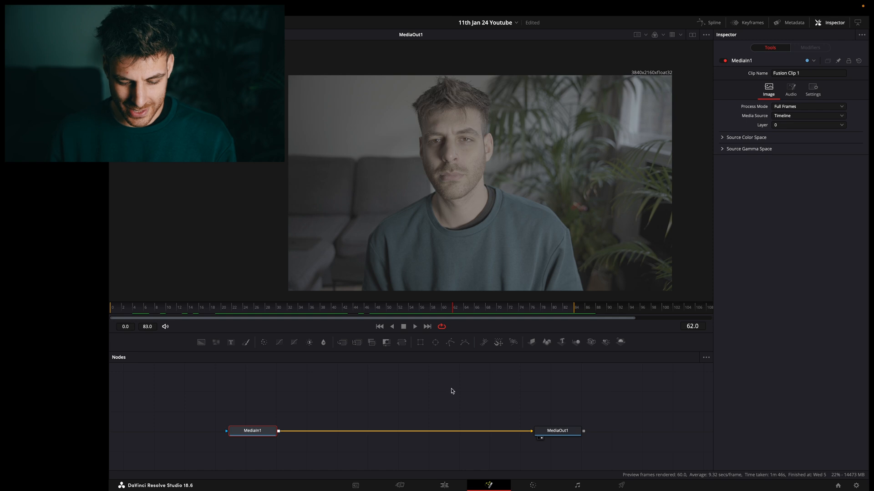
Add a Surface Tracker node and insert it on the connection between MediaIn1 and MediaOut1.
key("shift+space")
type("Magic")
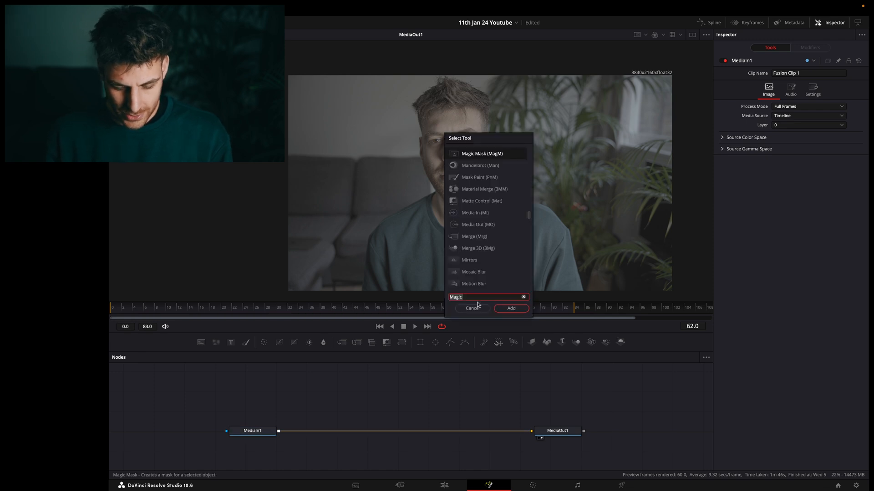
type("t")
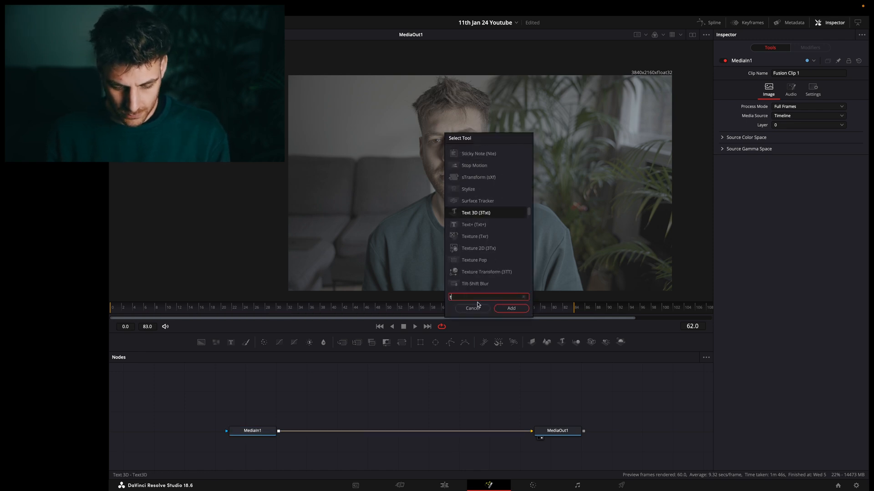
type("racke")
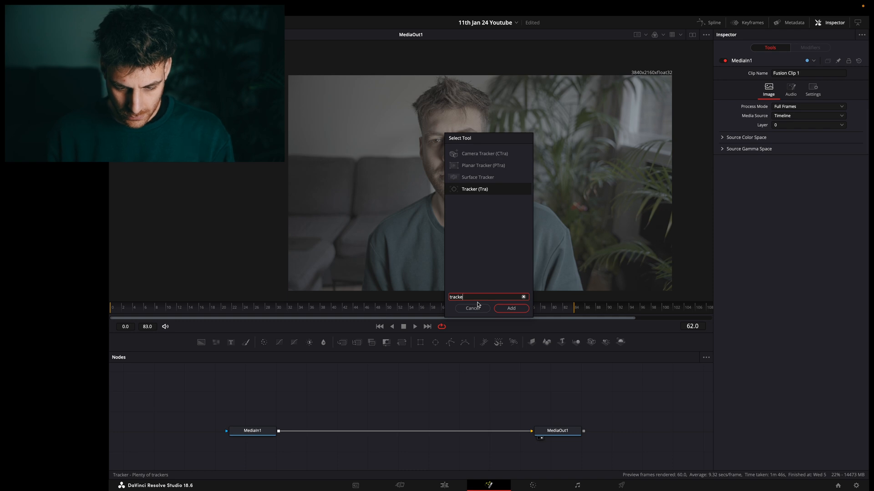
left_click(478, 177)
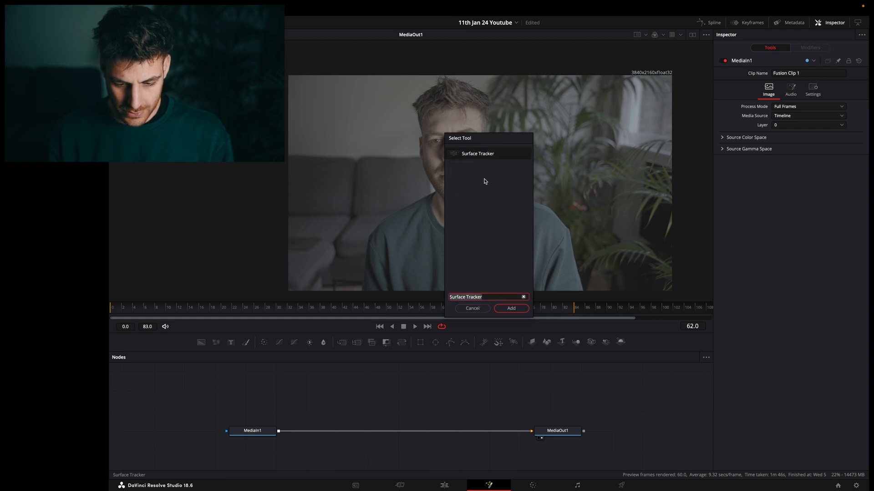
left_click(507, 312)
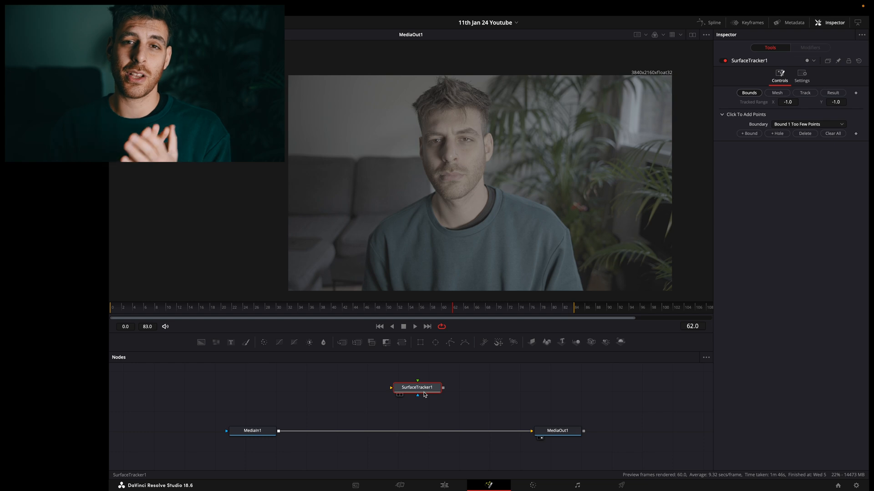
left_click_drag(424, 394, 413, 425)
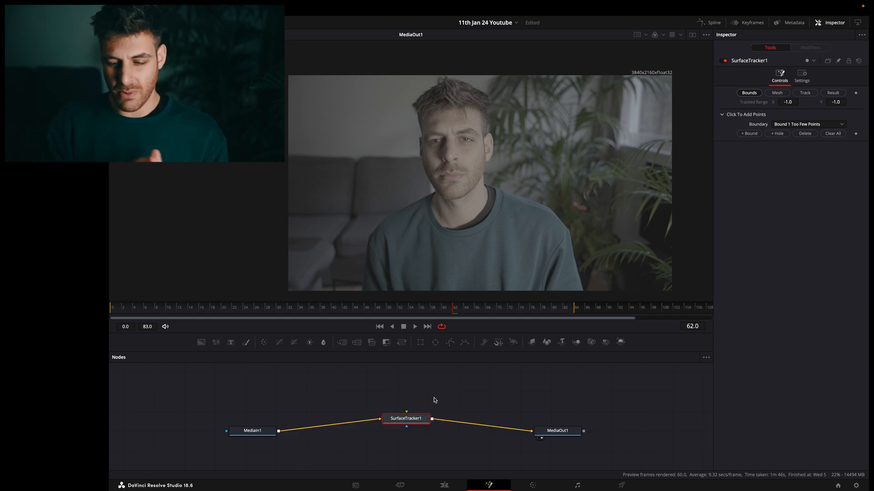
At frame 41, draw a closed tracking boundary around the man's face from forehead to chin, leaving out the ears.
left_click(518, 210)
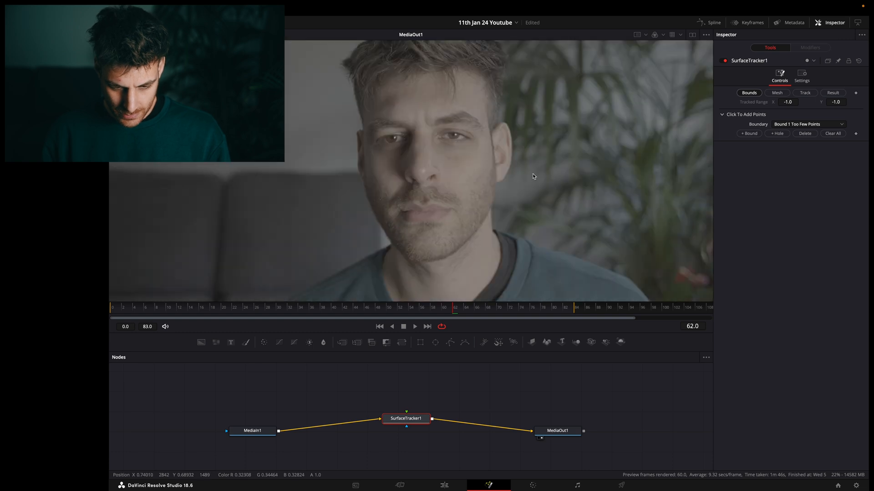
scroll(532, 174, "down", 3)
left_click_drag(504, 307, 342, 314)
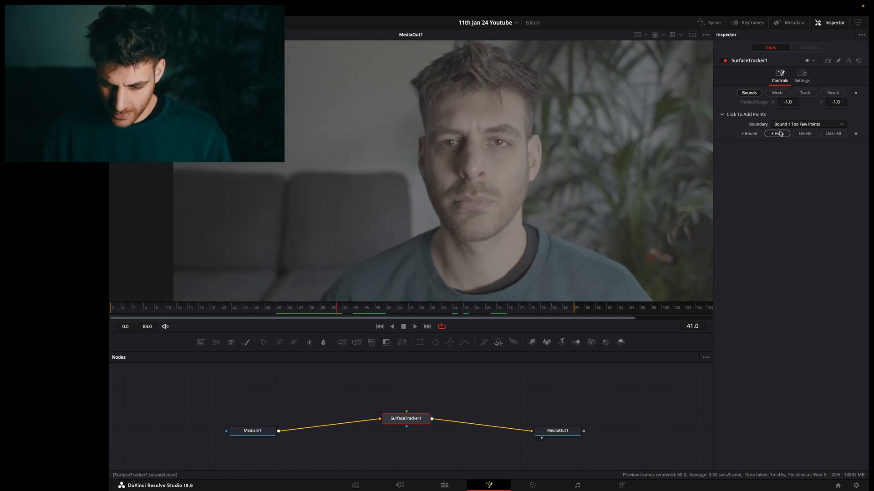
left_click(749, 133)
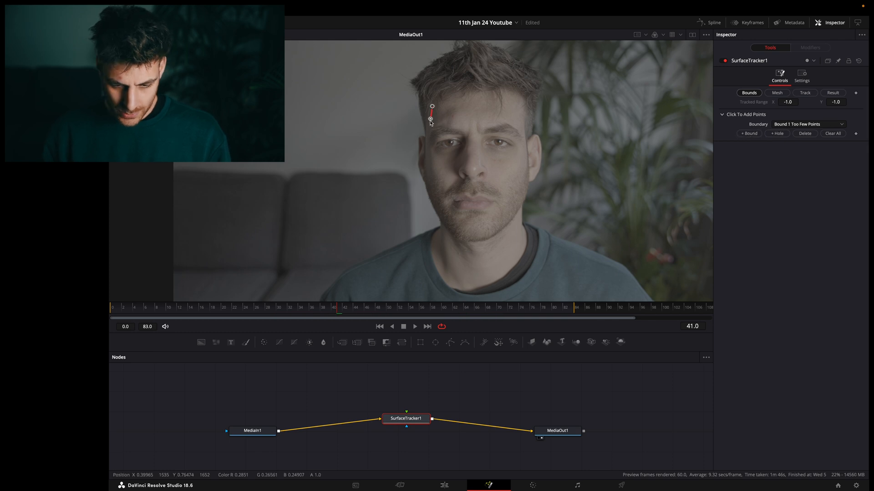
left_click(447, 98)
left_click(471, 96)
left_click(522, 105)
left_click(525, 127)
left_click(528, 156)
left_click(529, 181)
left_click(525, 196)
left_click(448, 230)
left_click(436, 216)
left_click(429, 199)
left_click(426, 181)
left_click(425, 166)
left_click(424, 143)
Add a hole to the tracking boundary around the man's left eye.
left_click(773, 134)
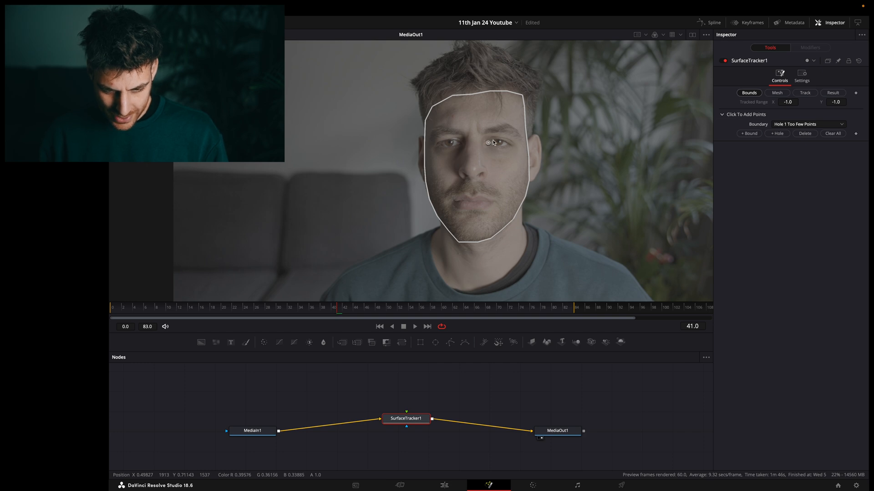
scroll(493, 143, "up", 5)
left_click(509, 138)
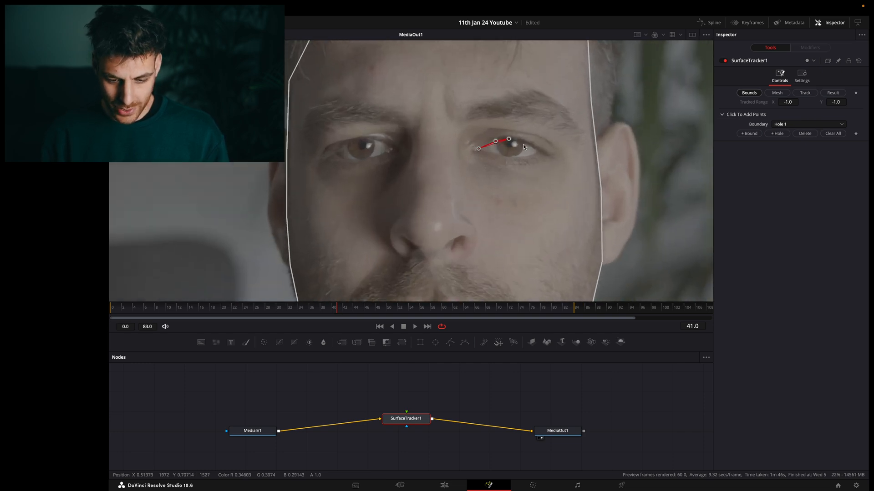
left_click(541, 154)
left_click(517, 166)
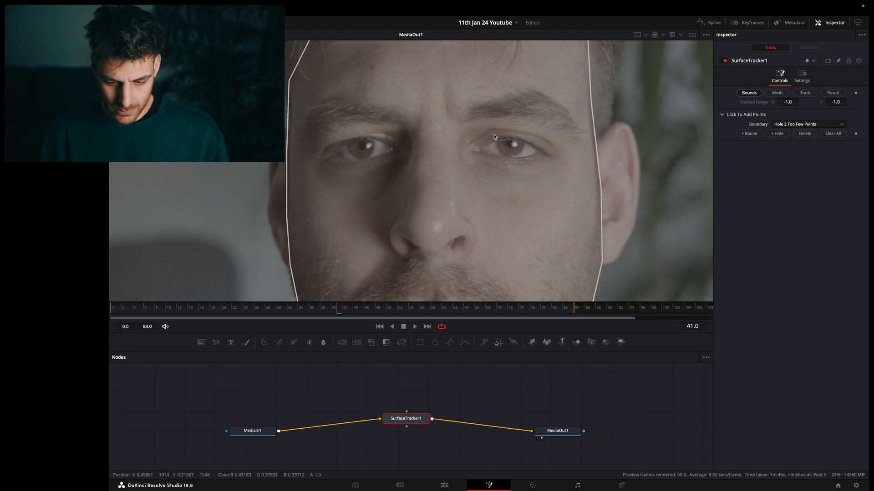
Add another boundary hole around the man's right eye.
left_click(775, 134)
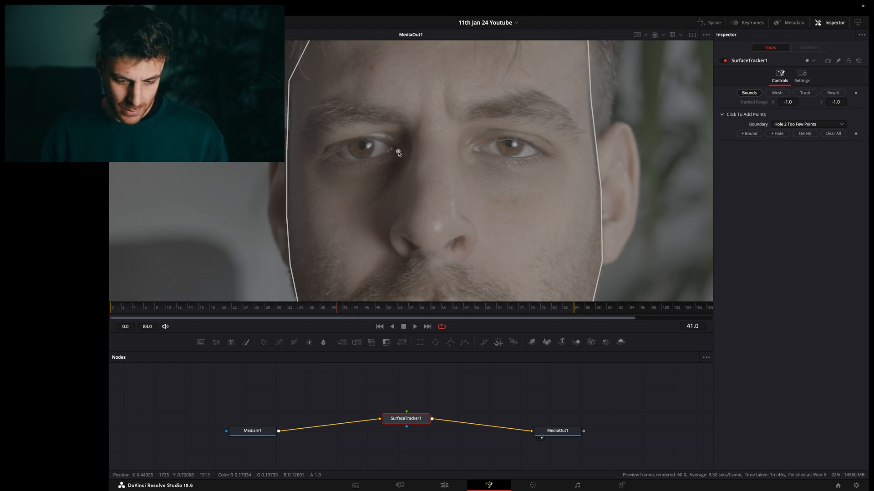
left_click(368, 139)
left_click(346, 142)
left_click(333, 154)
left_click(349, 161)
left_click(371, 158)
left_click(387, 152)
left_click(509, 139)
Add a boundary hole around the man's lips.
scroll(550, 195, "down", 1)
scroll(550, 196, "down", 5)
left_click(776, 133)
left_click(497, 208)
left_click(393, 229)
Add a small boundary hole around the nostril on the man's right side.
left_click(777, 134)
left_click(401, 117)
left_click(403, 125)
left_click(407, 130)
scroll(409, 130, "down", 5)
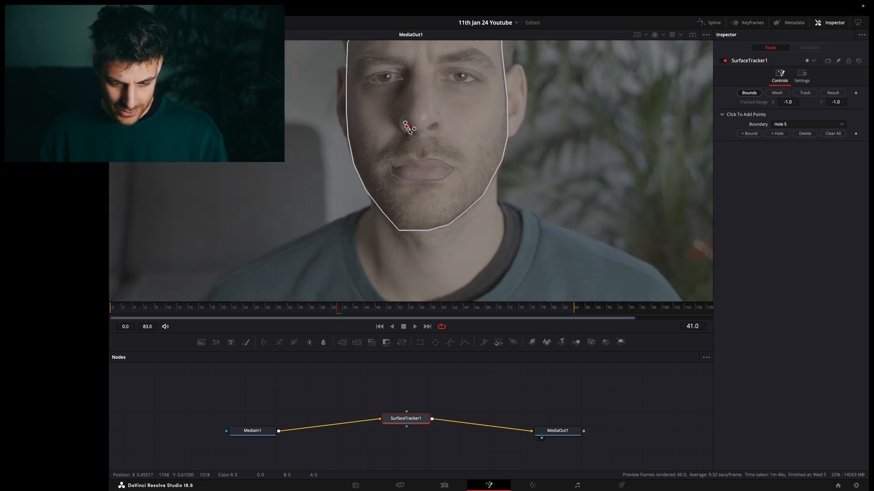
scroll(408, 129, "up", 2)
scroll(408, 129, "up", 2)
scroll(408, 129, "down", 3)
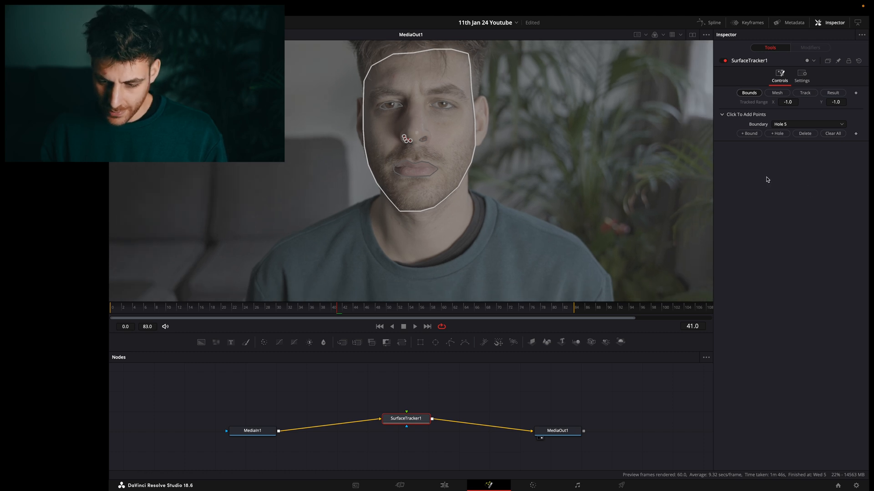
Generate the face mesh and raise its point number limit to 157.
left_click(777, 94)
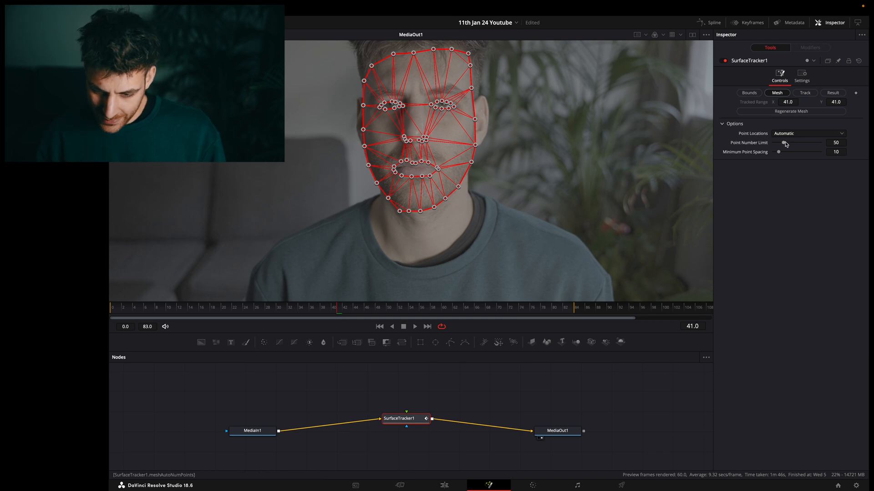
left_click_drag(784, 144, 811, 145)
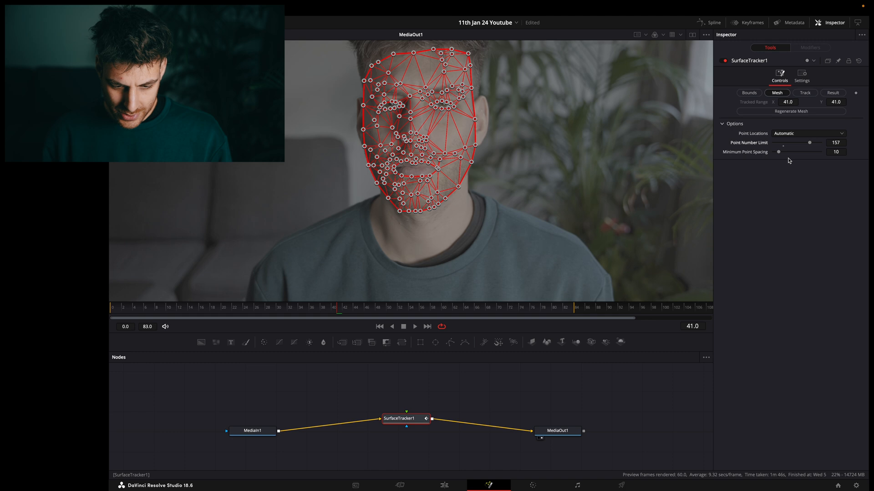
Set the tracking motion range to 0.772 and quality to Better, and track the mesh in both directions.
left_click(800, 93)
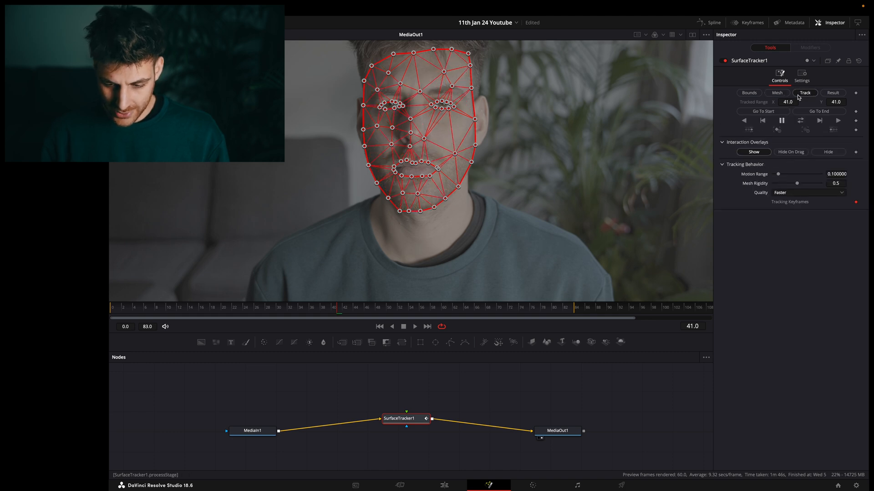
left_click_drag(778, 175, 814, 178)
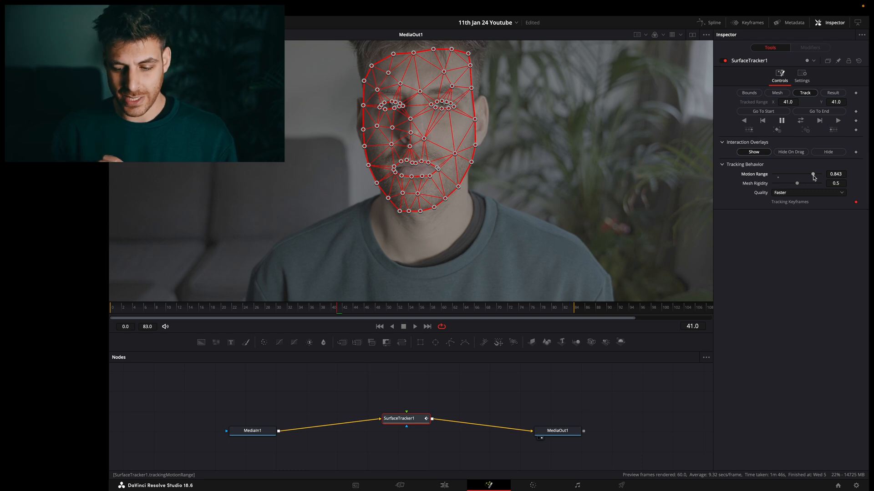
left_click_drag(813, 177, 808, 178)
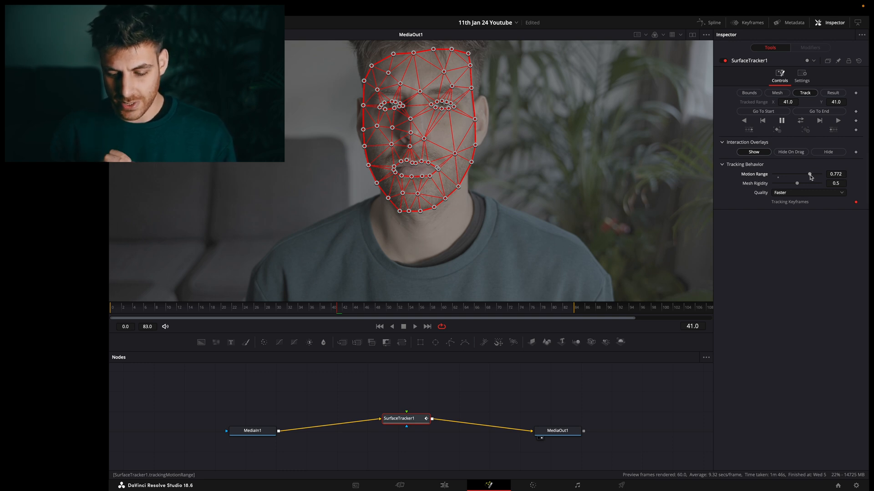
left_click(789, 195)
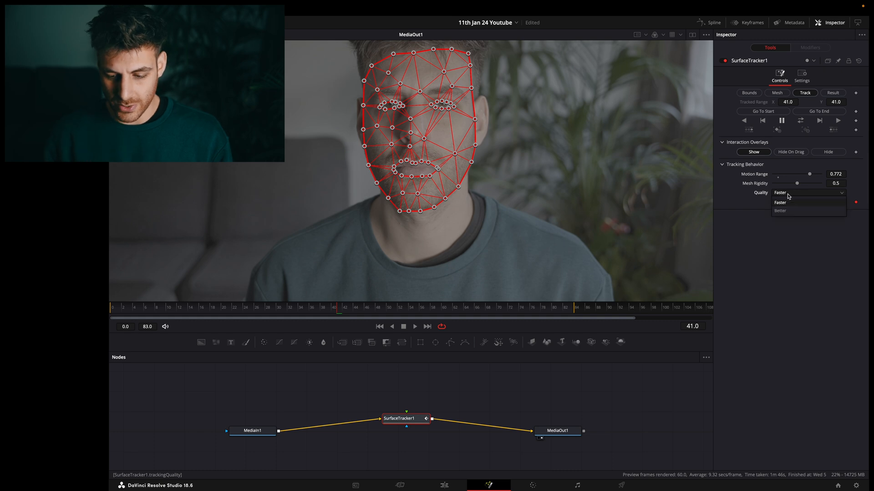
left_click(781, 210)
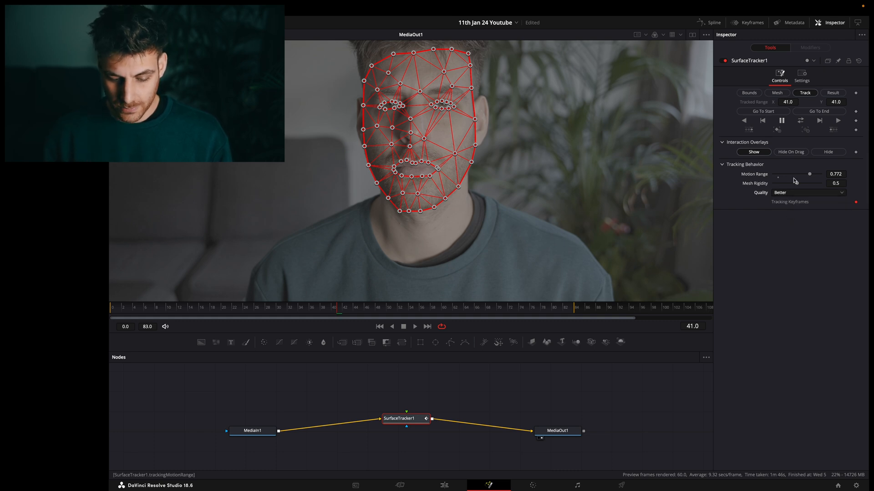
left_click(800, 121)
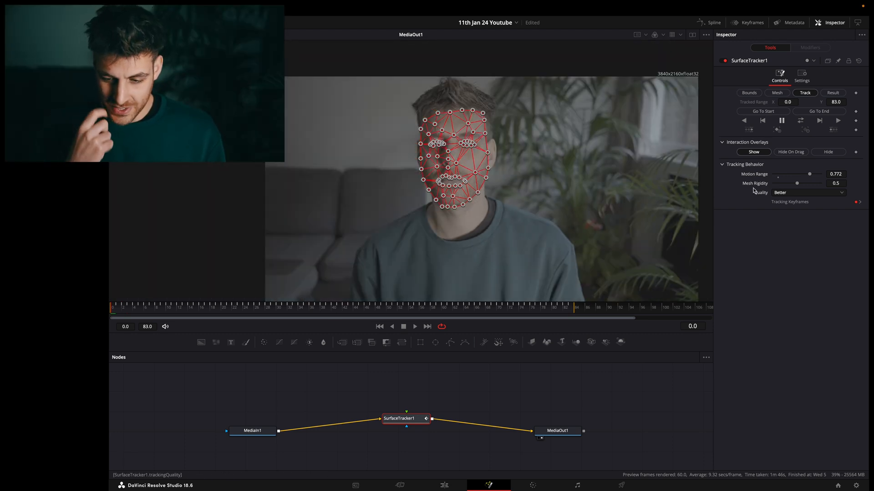
Switch the surface tracker to its result stage and play back the clip to check the face track.
left_click(833, 92)
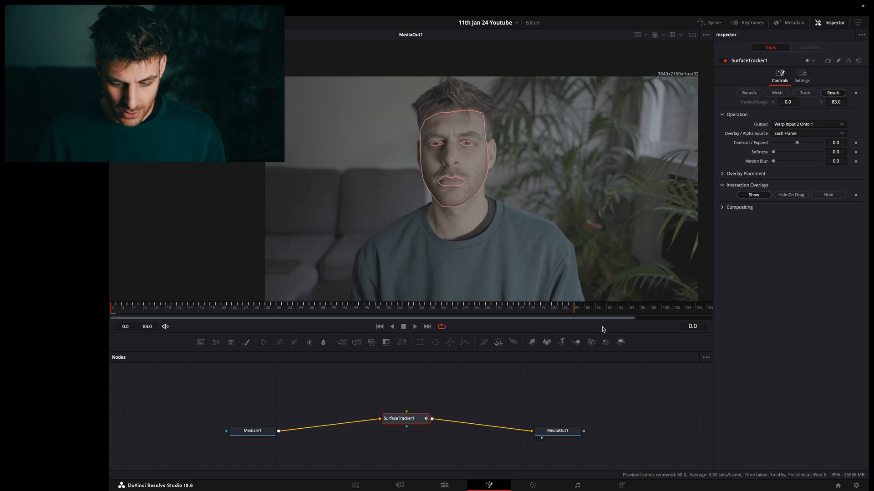
key("space")
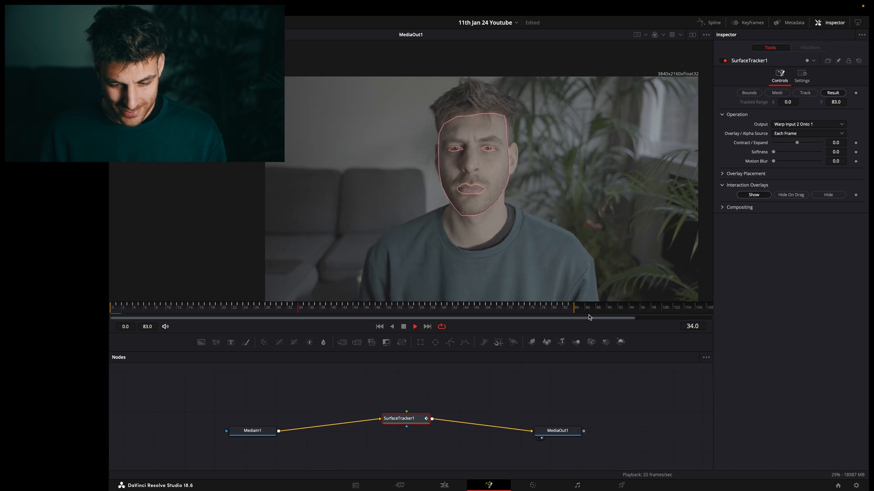
key("space")
Add a text node reading "Bad boy" in black Luminari, connect it to SurfaceTracker1, and check it on the forehead in playback.
left_click_drag(410, 422, 422, 426)
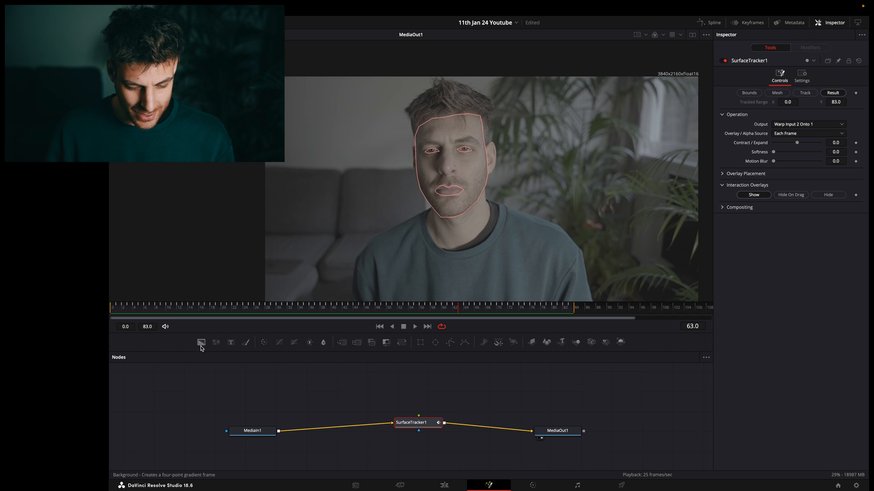
left_click_drag(230, 343, 412, 381)
type("Bad boy")
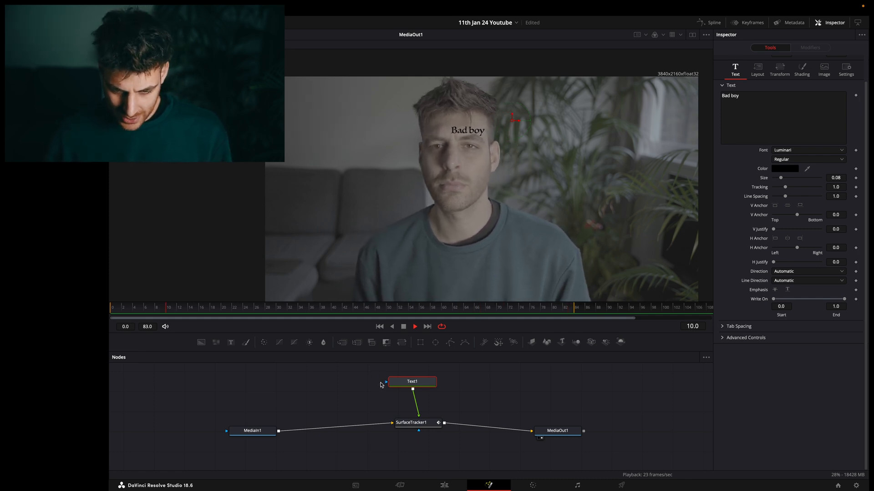
key("space")
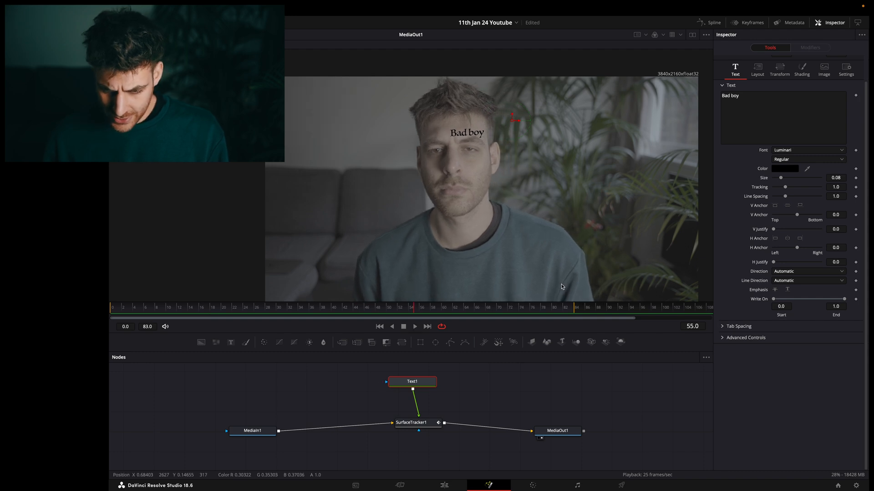
Set the text layout's Y rotation to -7.8.
left_click(757, 71)
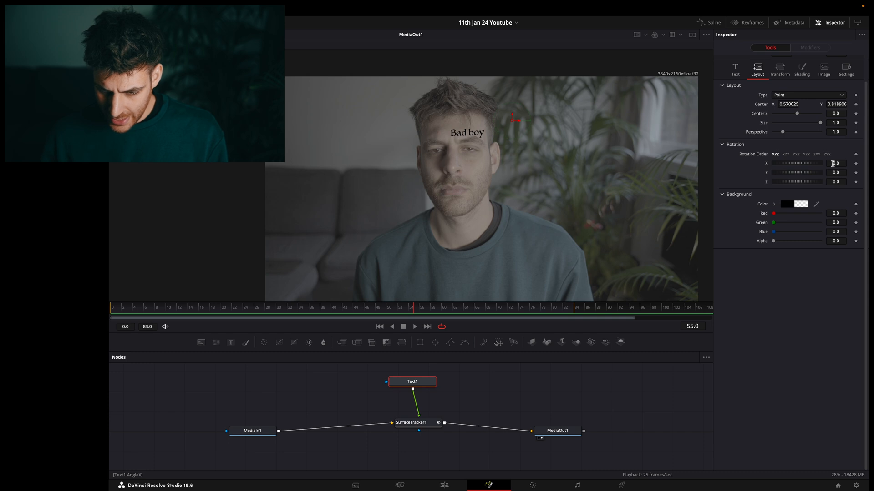
mouse_move(835, 174)
left_mouse_down()
mouse_move(401, 166)
mouse_move(836, 175)
left_mouse_up()
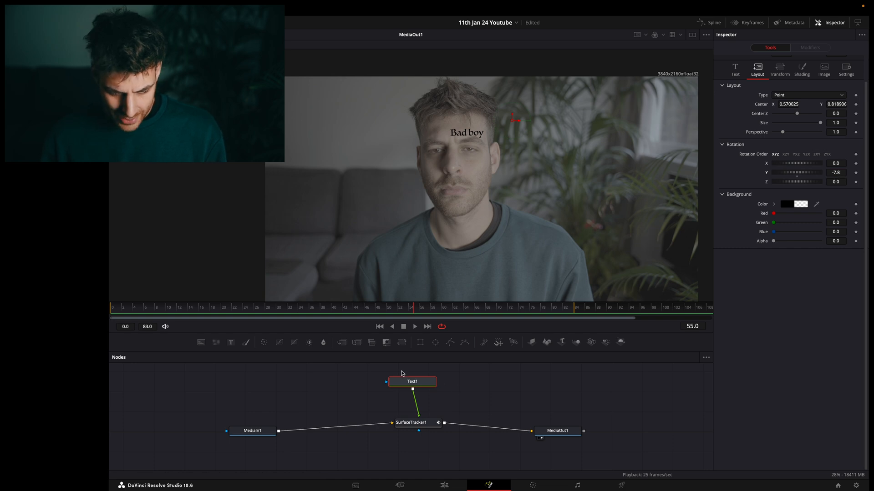